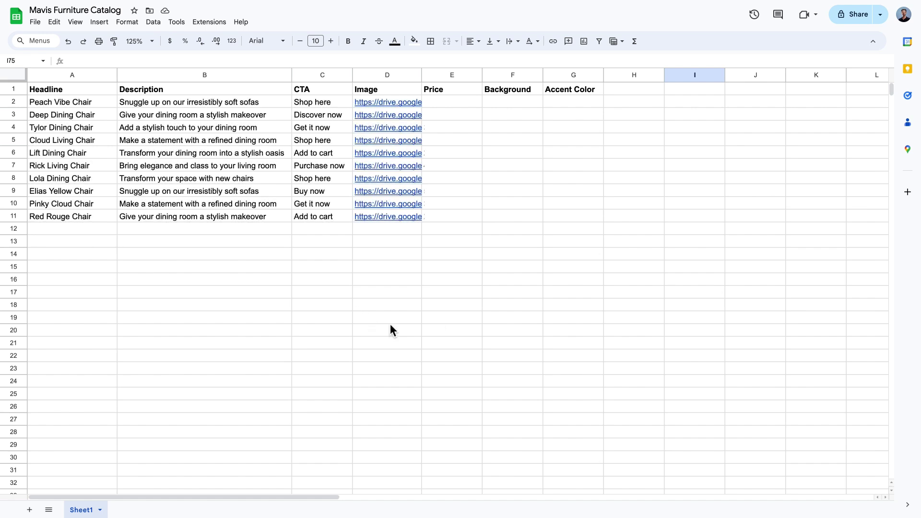
# - Publish the entire Sheets catalog to the web as comma-separated values (.csv) and copy its link
pyautogui.click(42, 27)
pyautogui.moveTo(107, 143)
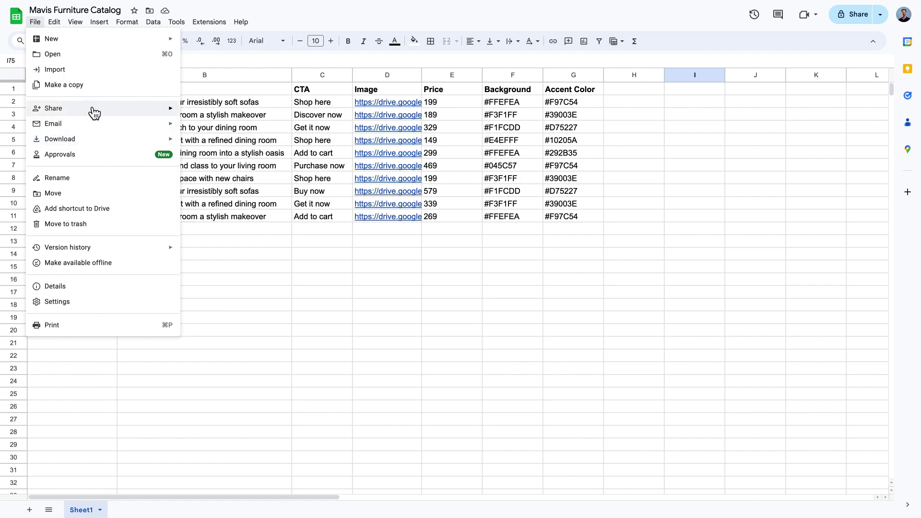
pyautogui.moveTo(119, 114)
pyautogui.click(210, 129)
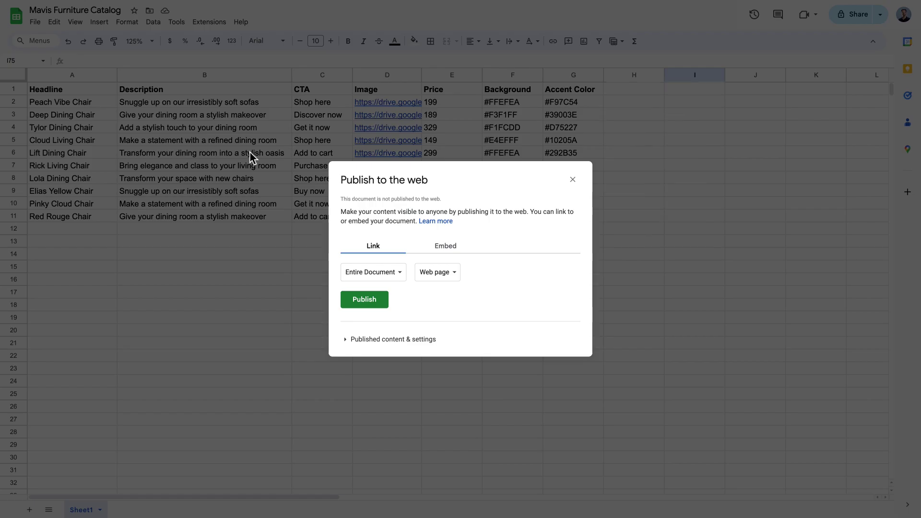
pyautogui.click(435, 279)
pyautogui.click(434, 287)
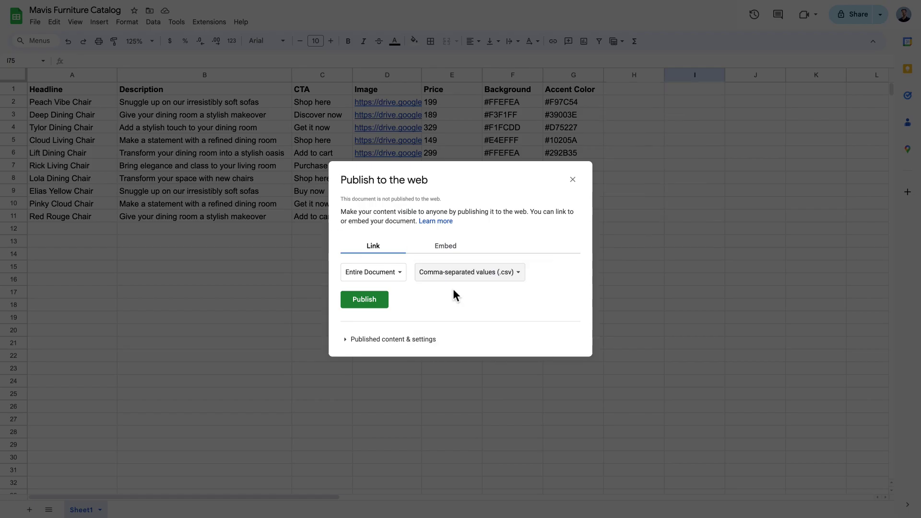
pyautogui.click(372, 299)
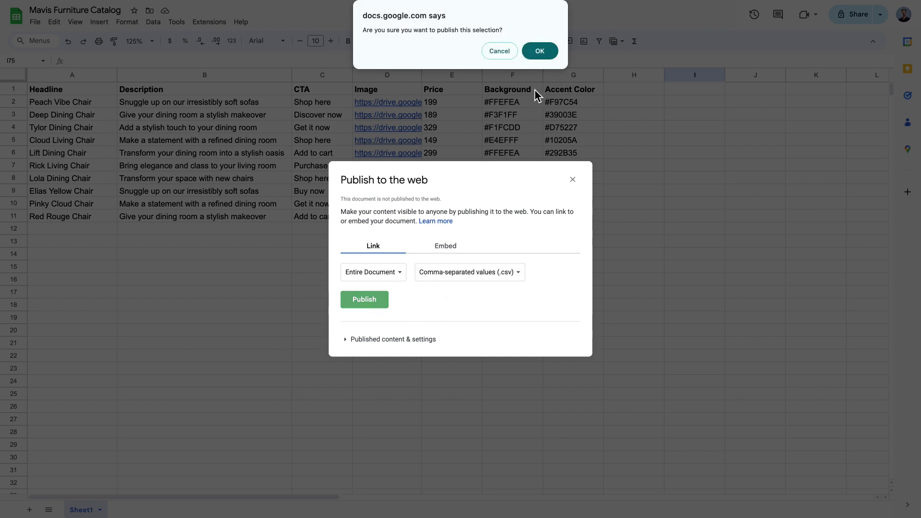
pyautogui.click(539, 51)
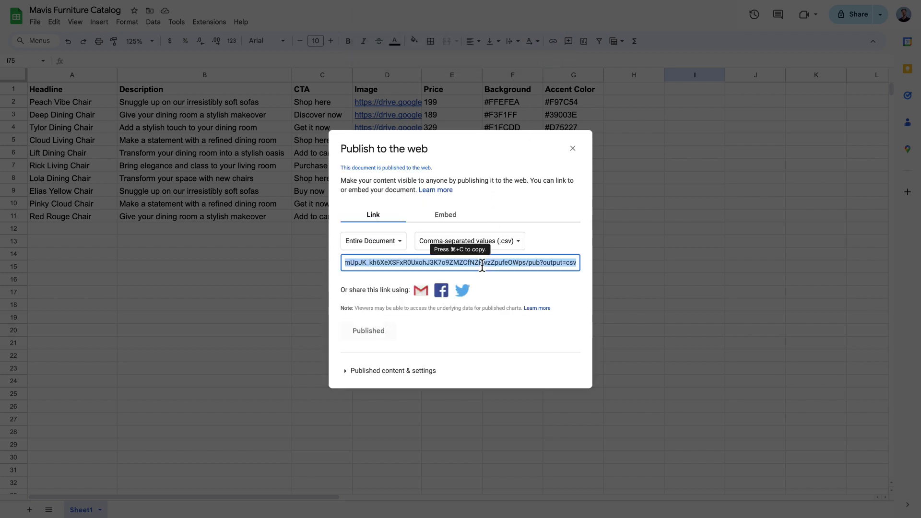
pyautogui.rightClick(482, 269)
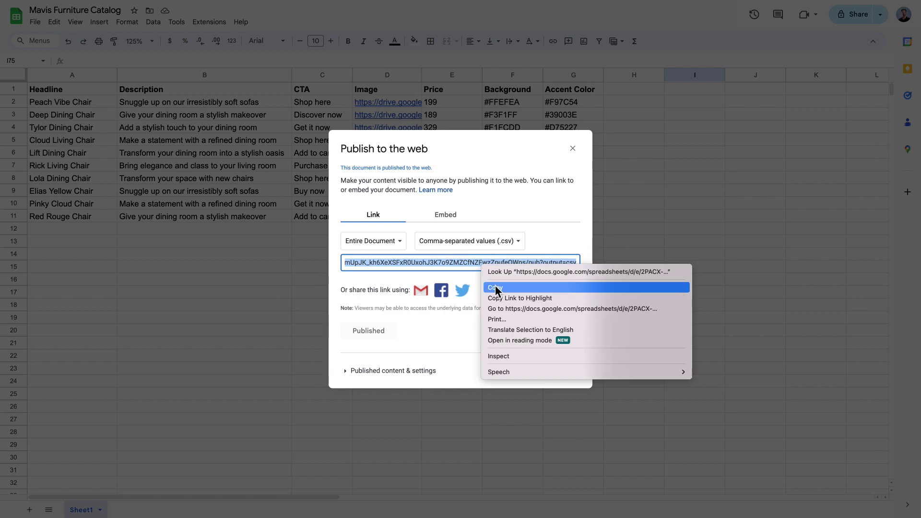
pyautogui.click(495, 285)
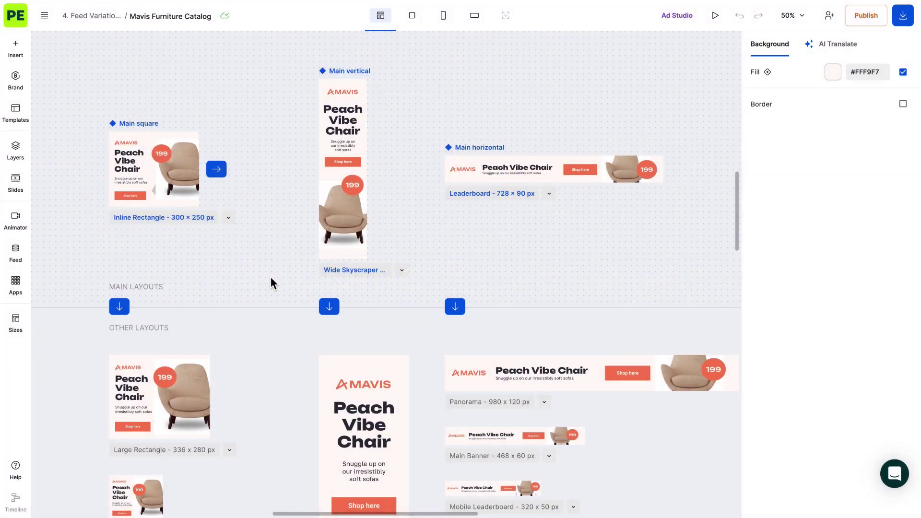
# - Open the Feed panel and start creating a new feed
pyautogui.click(19, 259)
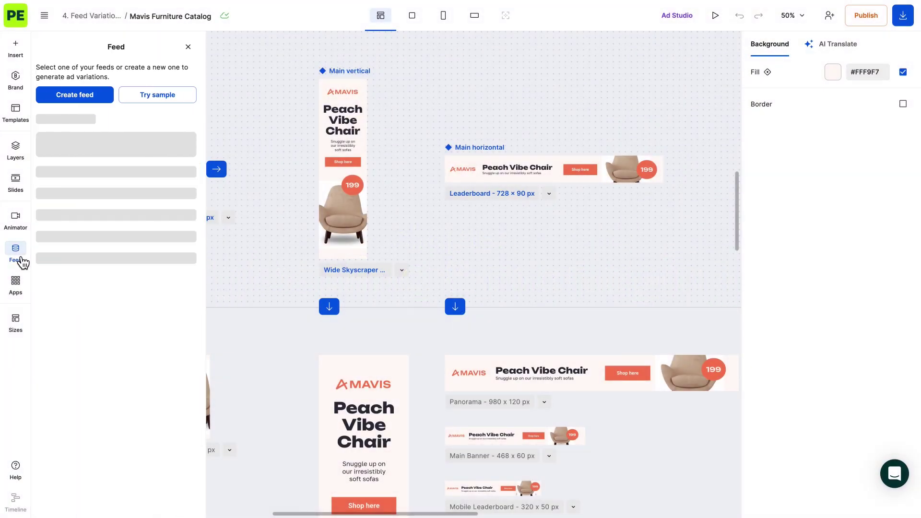
pyautogui.click(79, 100)
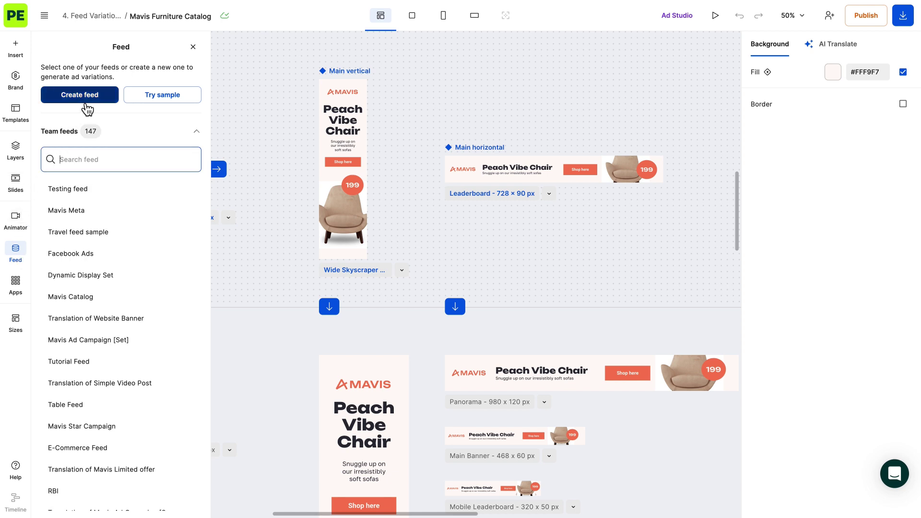
pyautogui.click(58, 138)
pyautogui.click(59, 137)
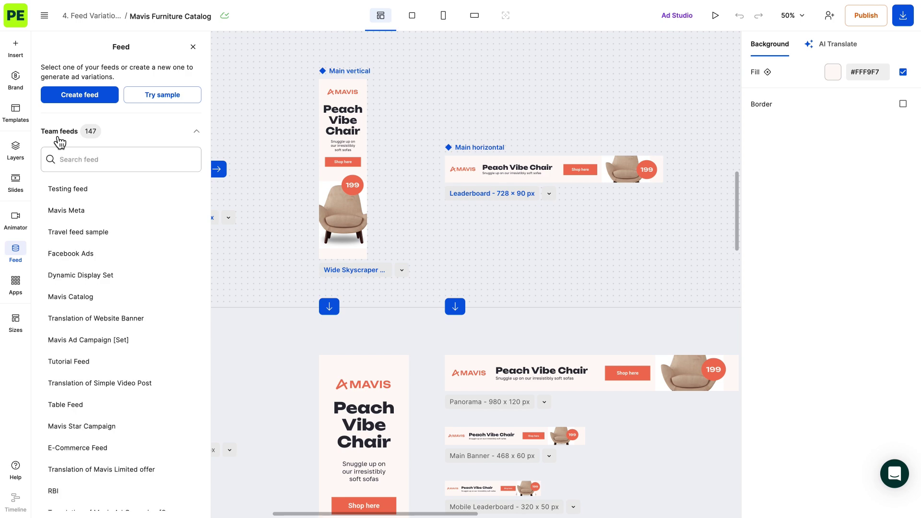
pyautogui.click(83, 99)
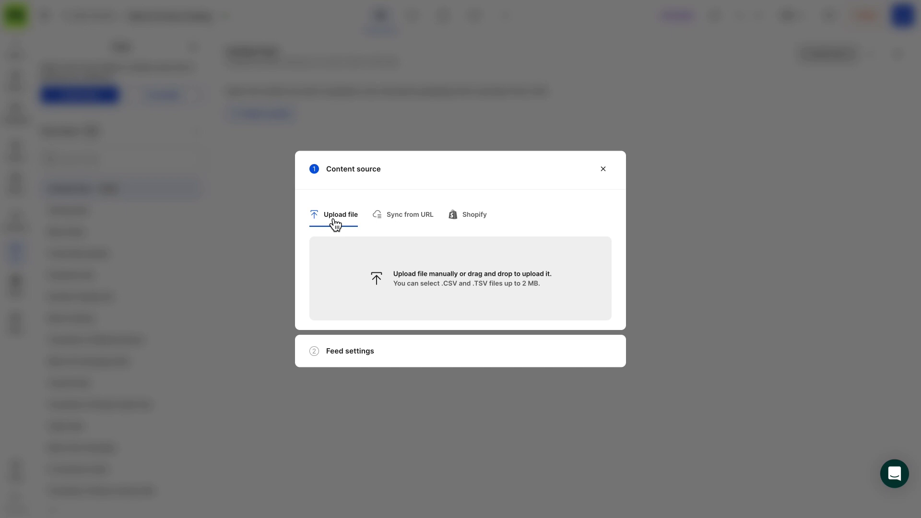
# - Switch the content source to Sync from URL and paste the published CSV link
pyautogui.click(410, 225)
pyautogui.rightClick(394, 263)
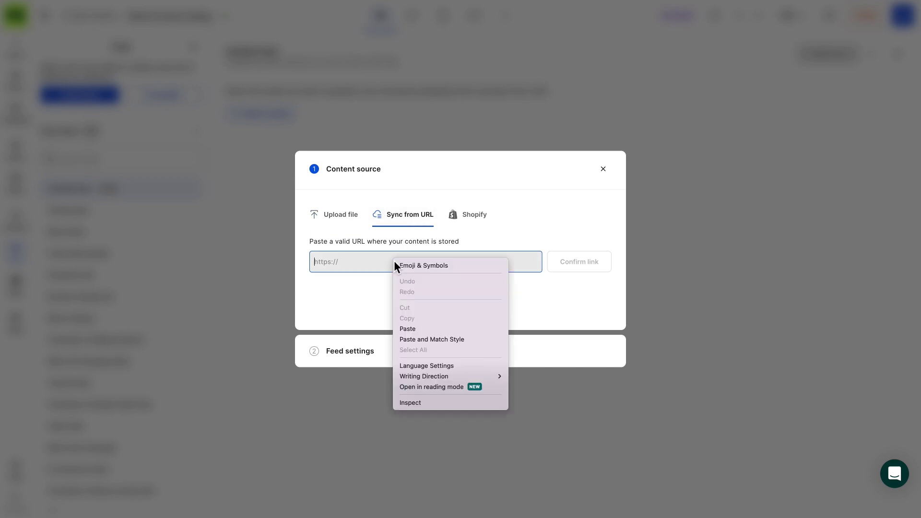
pyautogui.click(413, 328)
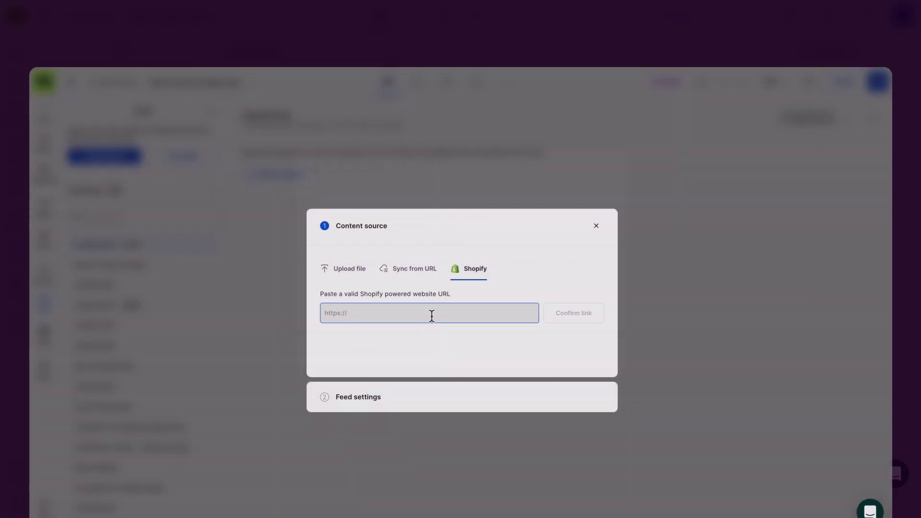
pyautogui.rightClick(431, 288)
pyautogui.click(450, 353)
pyautogui.click(575, 289)
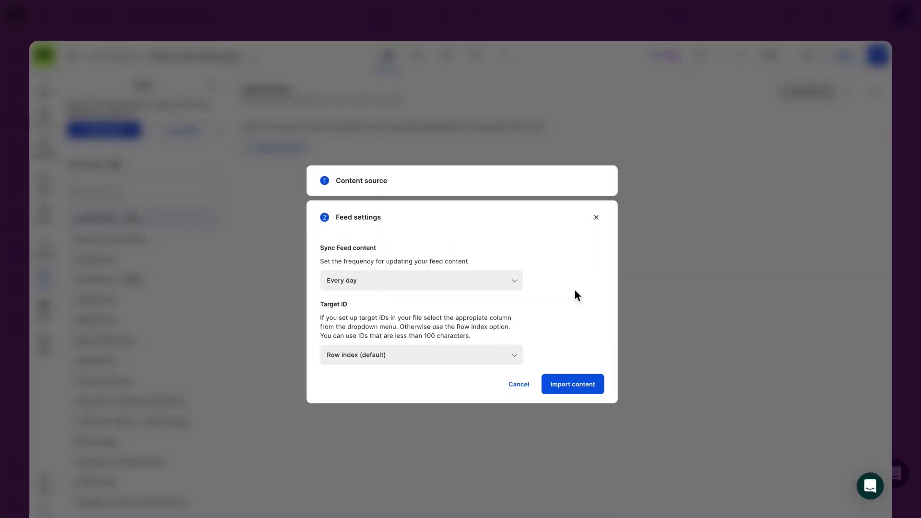
pyautogui.click(571, 385)
pyautogui.moveTo(408, 480); pyautogui.dragTo(483, 484)
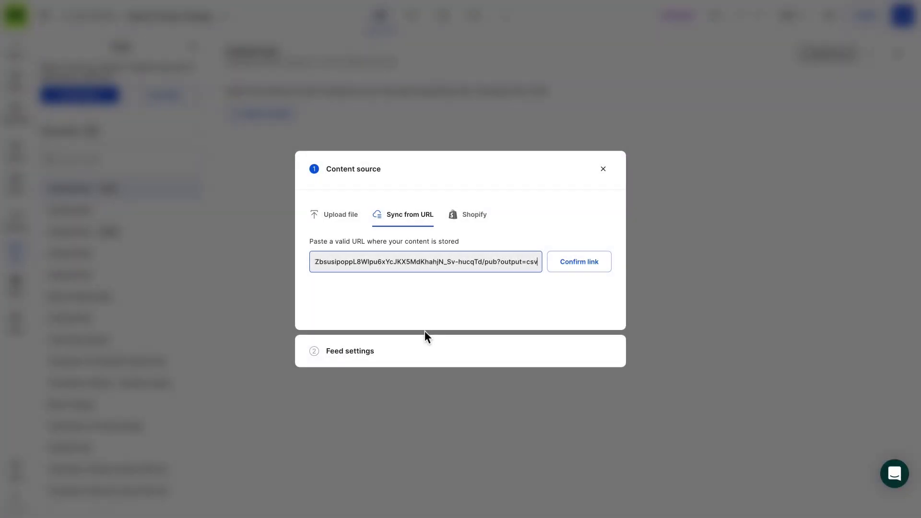
# - Confirm the CSV link, sync every 15 minutes, keep Comma and Row index, and import
pyautogui.click(574, 263)
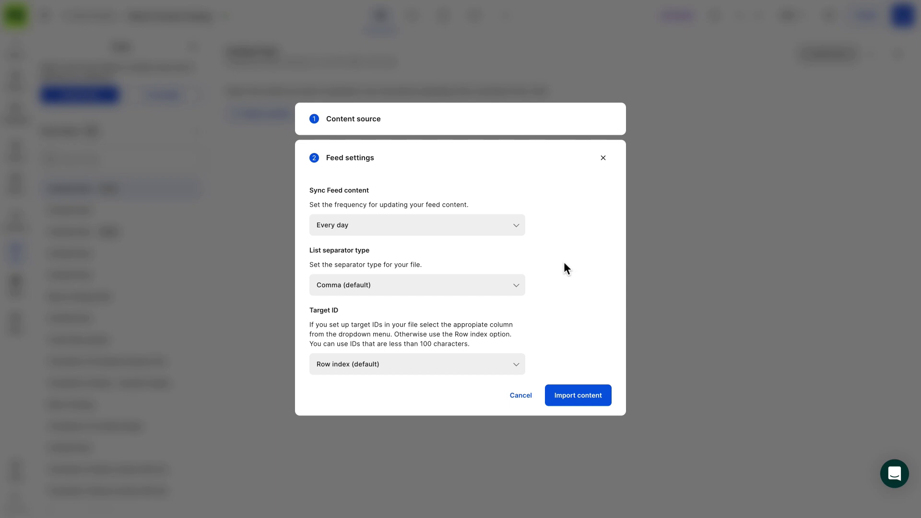
pyautogui.click(515, 227)
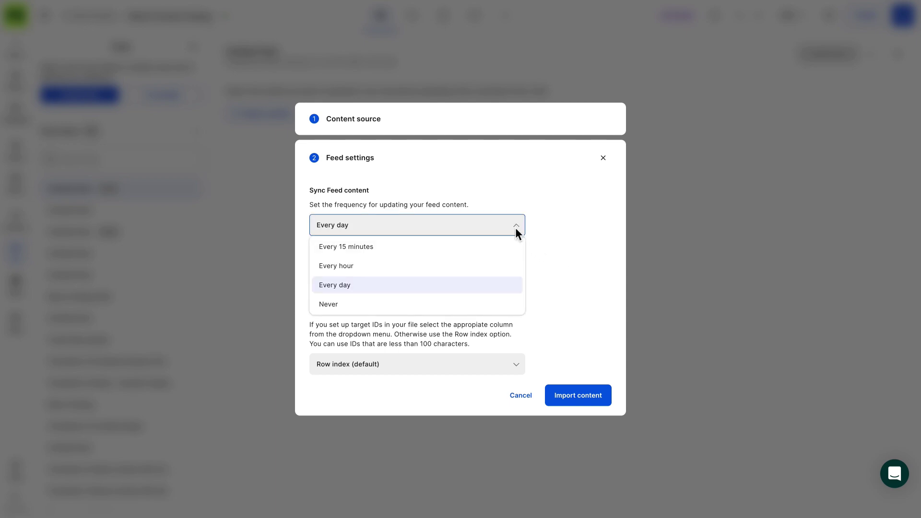
pyautogui.click(492, 252)
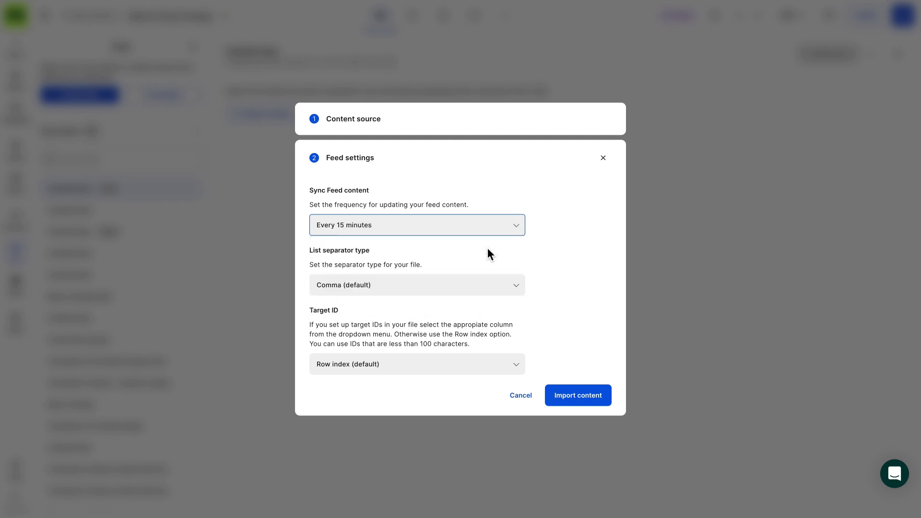
pyautogui.click(489, 288)
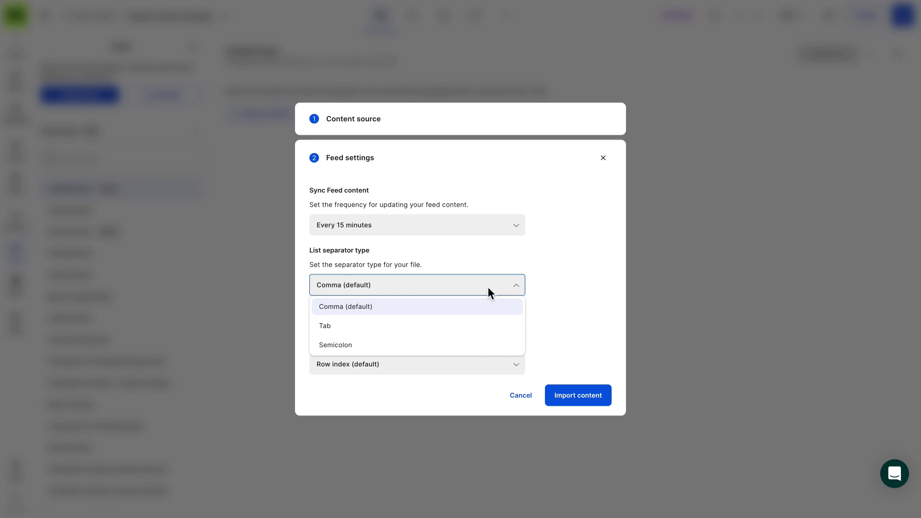
pyautogui.click(480, 308)
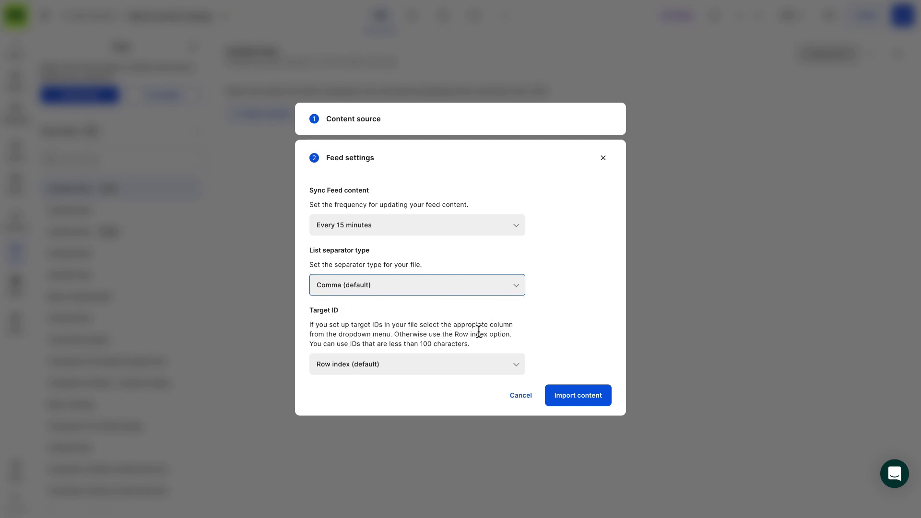
pyautogui.click(479, 364)
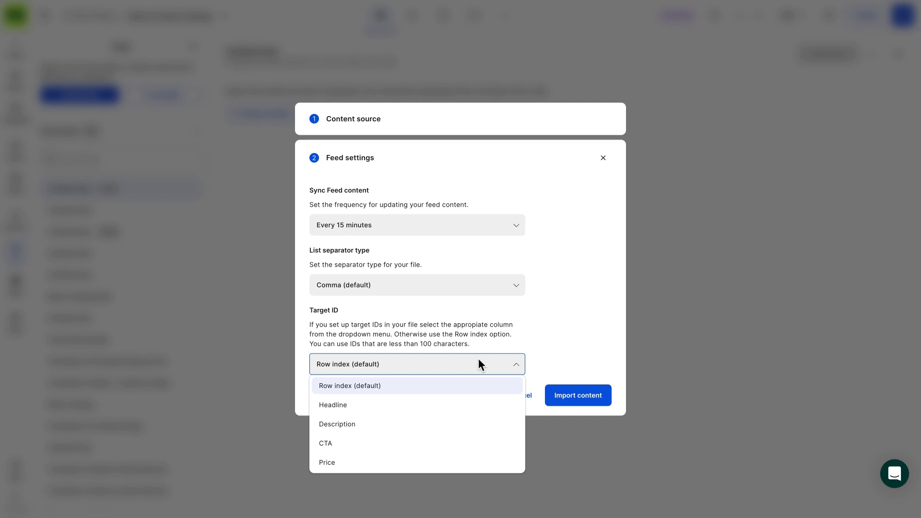
pyautogui.click(471, 390)
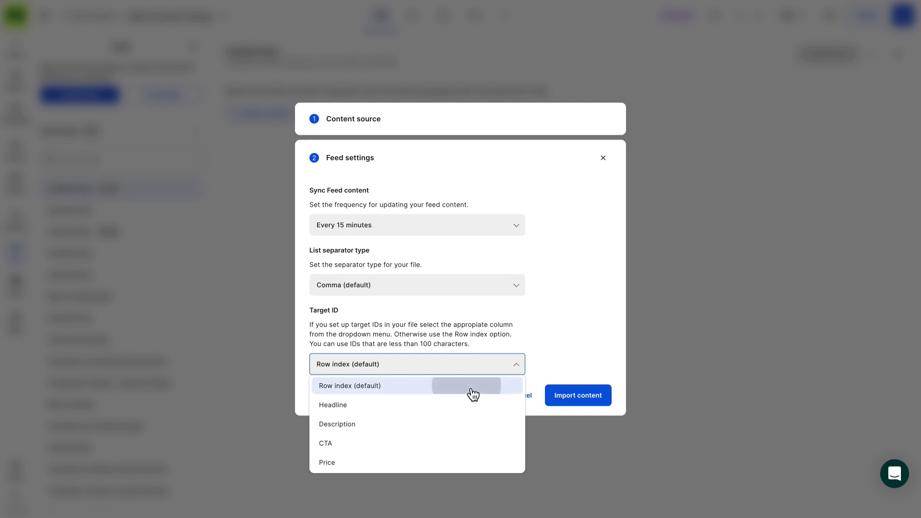
pyautogui.click(556, 402)
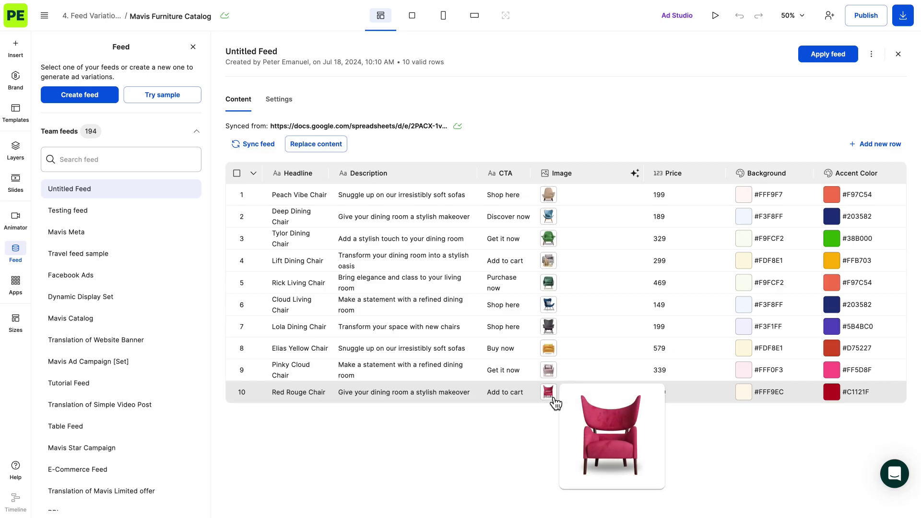
# - Rename the feed from Untitled Feed to 'Mavis Furniture Catalog'
pyautogui.click(556, 403)
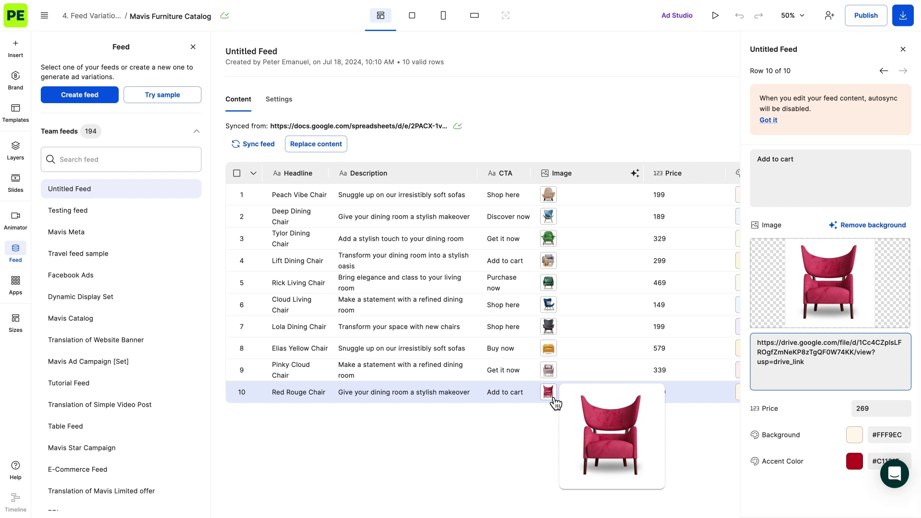
pyautogui.click(280, 50)
pyautogui.write('Mavis ')
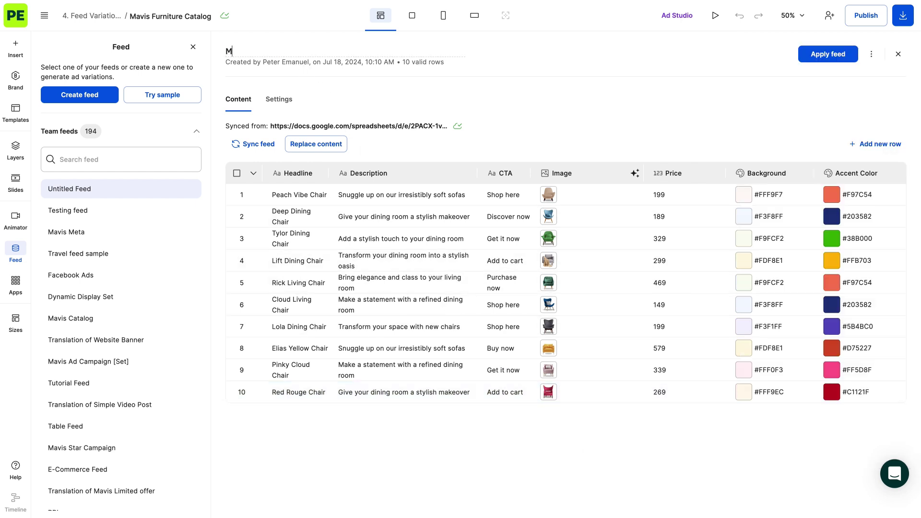
pyautogui.write('Furniture Catalog')
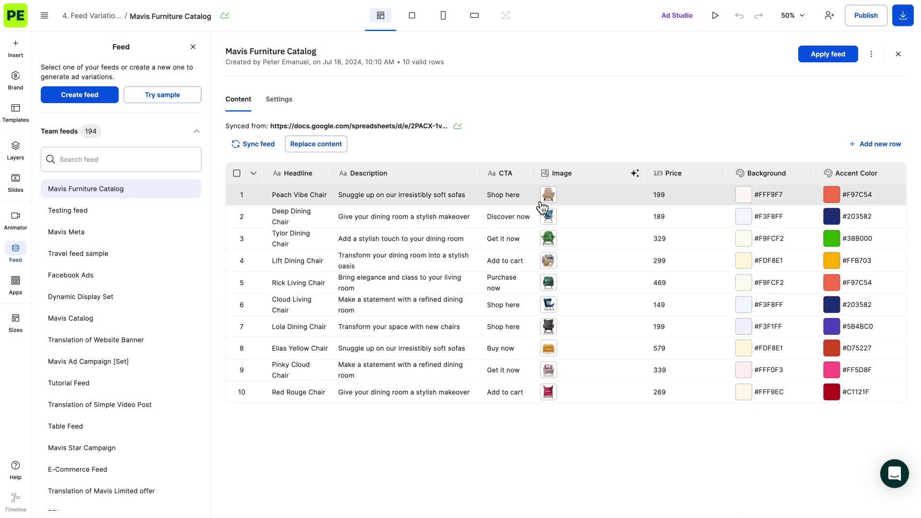
# - Remove the backgrounds from all ten chair images in the feed's Image column
pyautogui.click(554, 204)
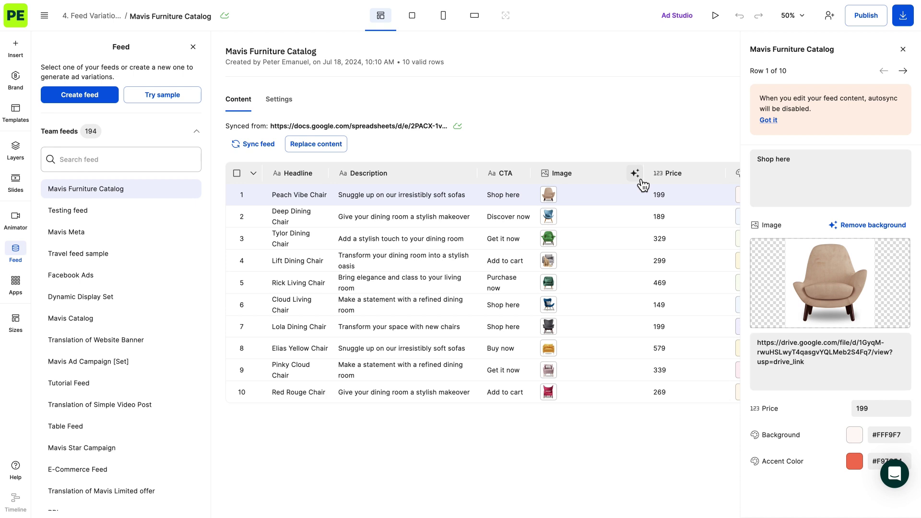
pyautogui.click(640, 181)
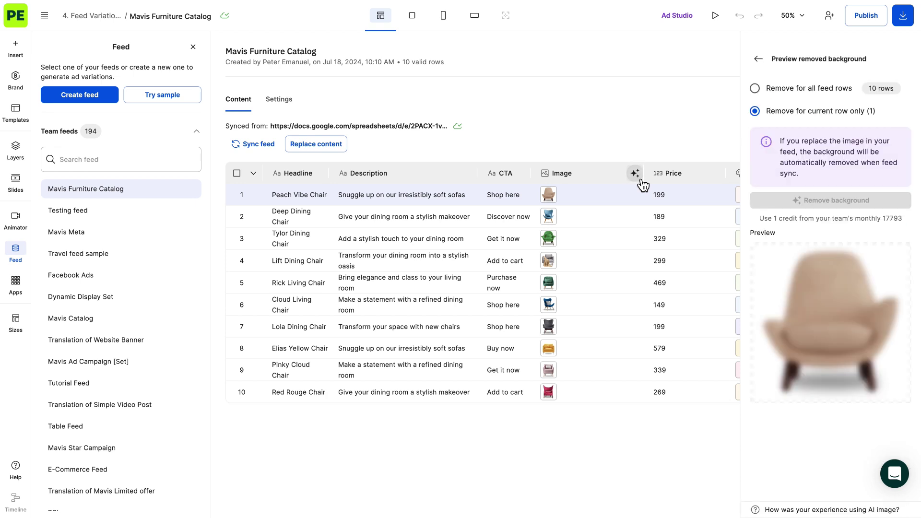
pyautogui.click(810, 95)
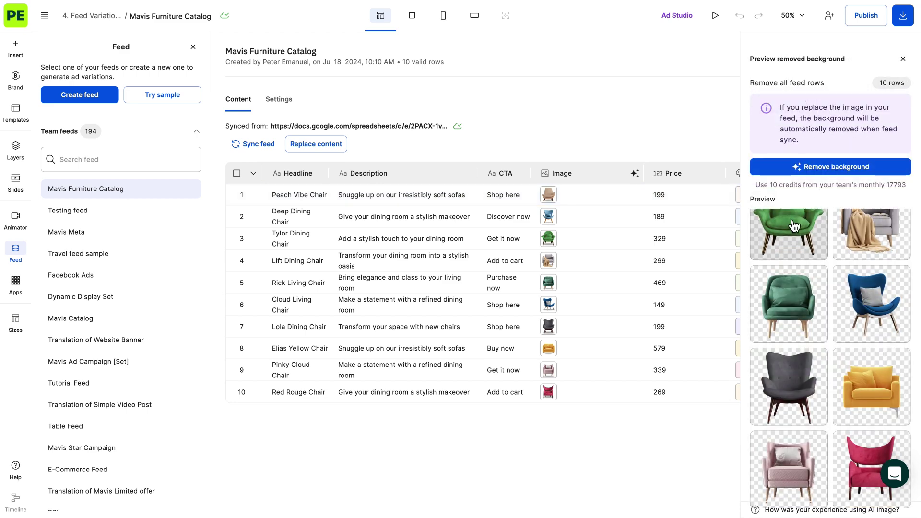
pyautogui.click(829, 168)
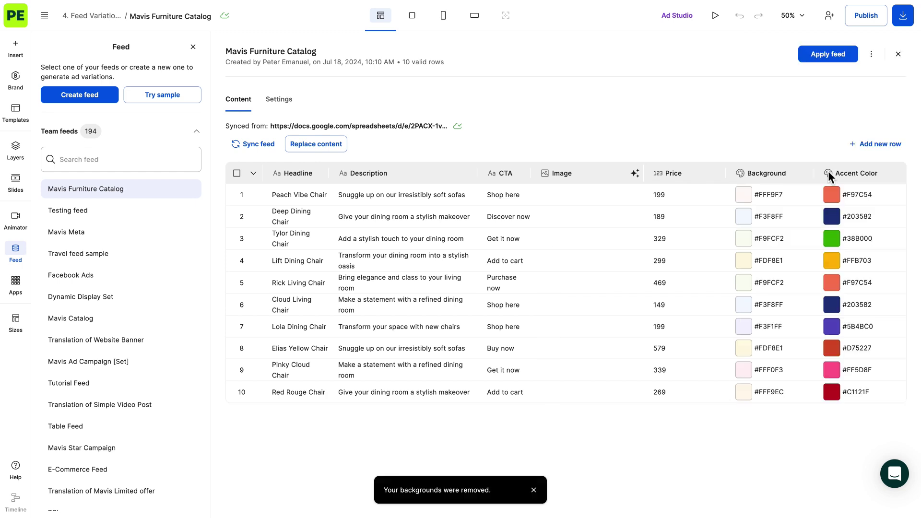
pyautogui.click(635, 174)
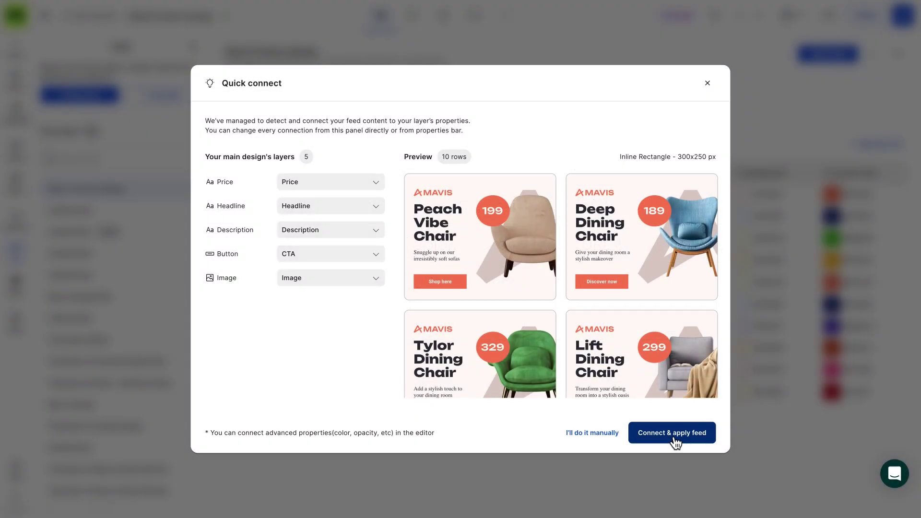
# - Connect and apply the feed to the design, binding the background fill to Background
pyautogui.click(671, 433)
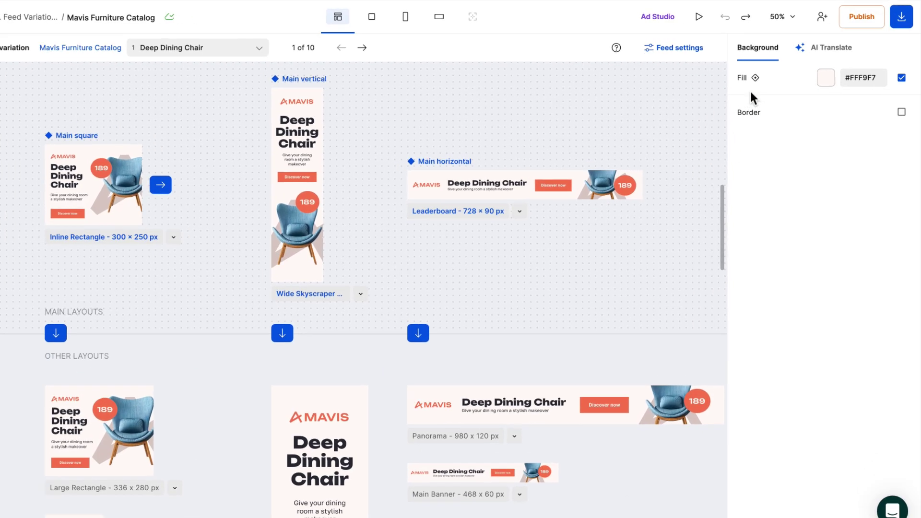
pyautogui.click(768, 70)
pyautogui.click(752, 174)
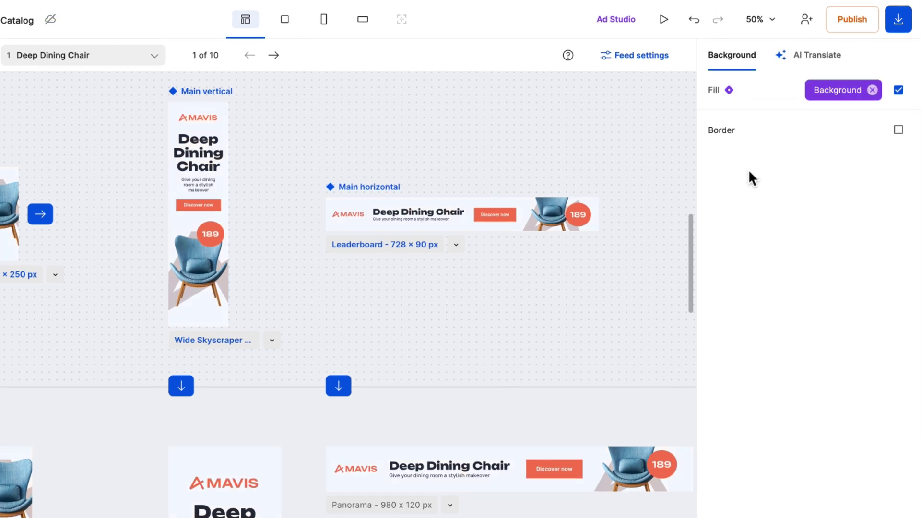
# - Bind the price badge fill to Accent Color and its price text colour to Background
pyautogui.click(582, 204)
pyautogui.click(729, 395)
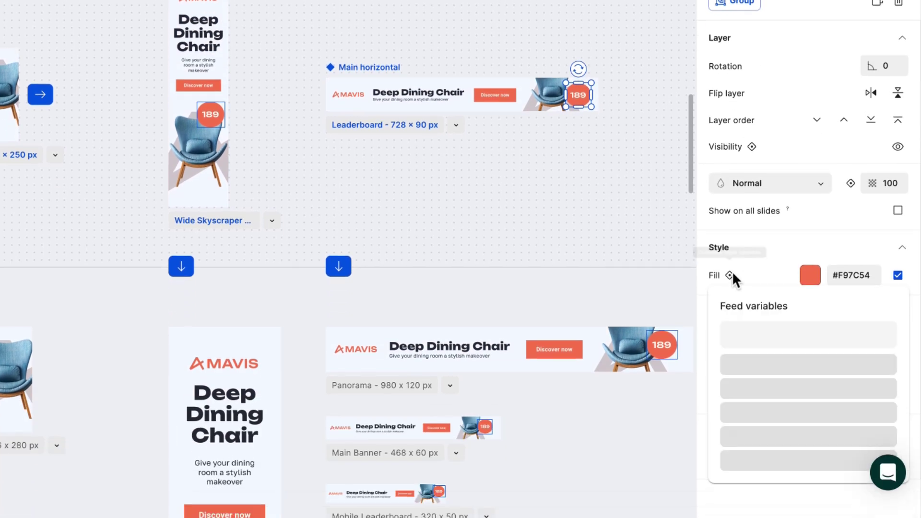
pyautogui.click(751, 373)
pyautogui.click(582, 77)
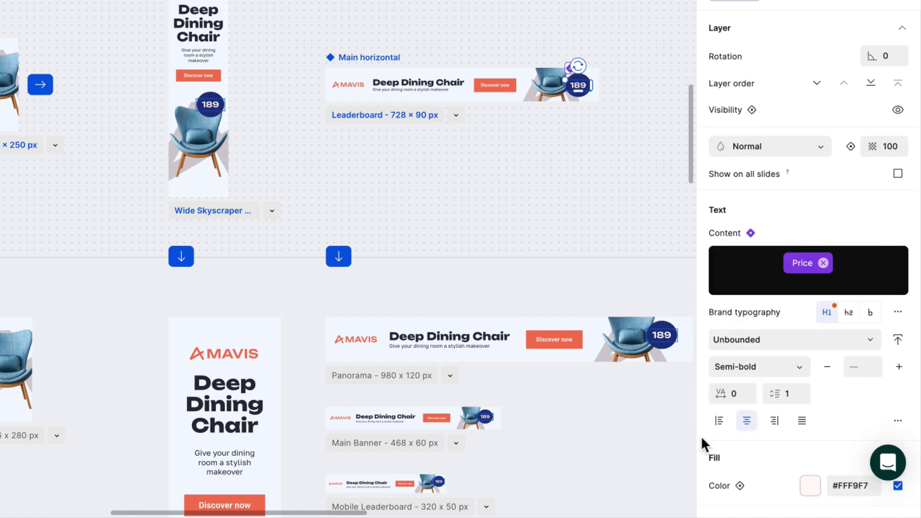
pyautogui.click(735, 486)
pyautogui.click(748, 466)
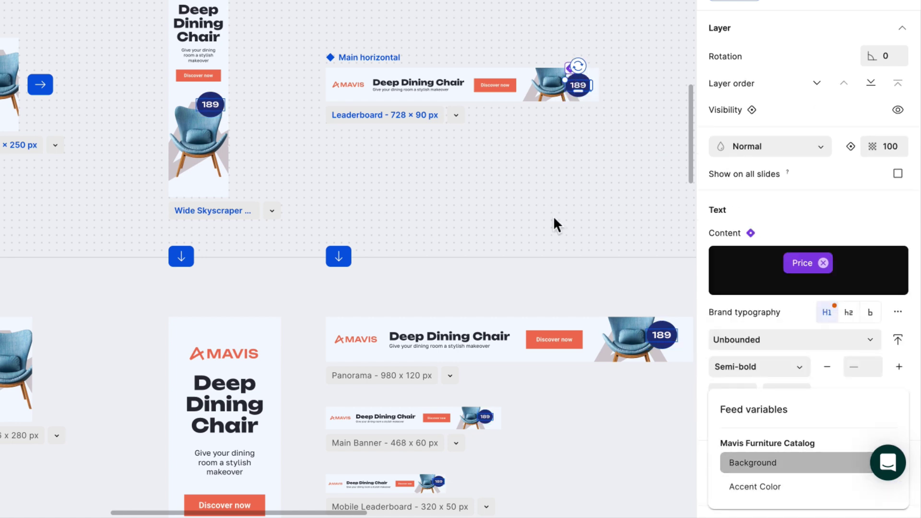
# - Bind the CTA button fill to Accent Color and its label colour to Background
pyautogui.click(499, 83)
pyautogui.click(729, 439)
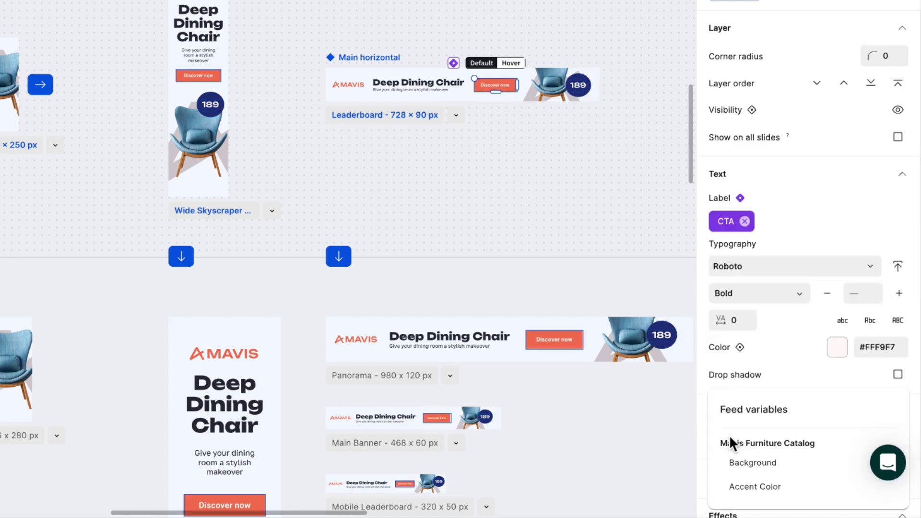
pyautogui.click(749, 485)
pyautogui.click(739, 346)
pyautogui.click(787, 447)
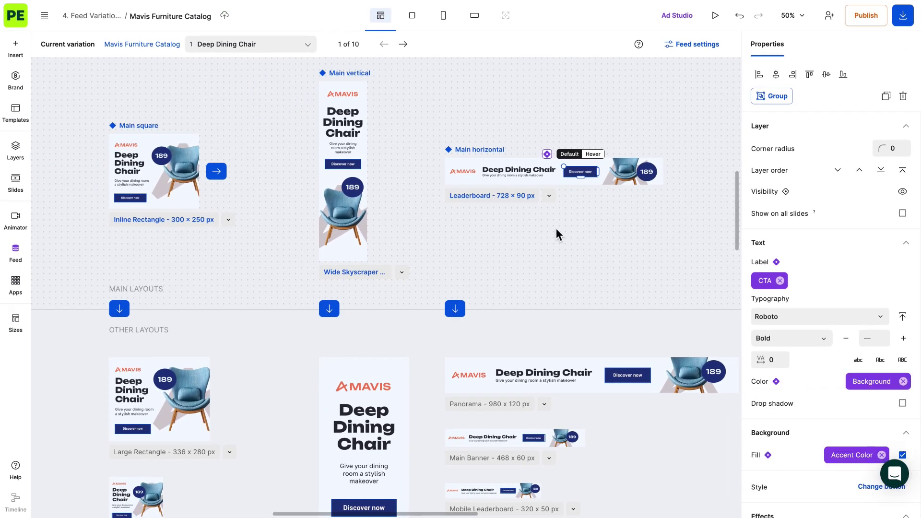
# - Bind the MAVIS logo colour to the Accent Color variable
pyautogui.click(463, 171)
pyautogui.click(777, 344)
pyautogui.moveTo(786, 364)
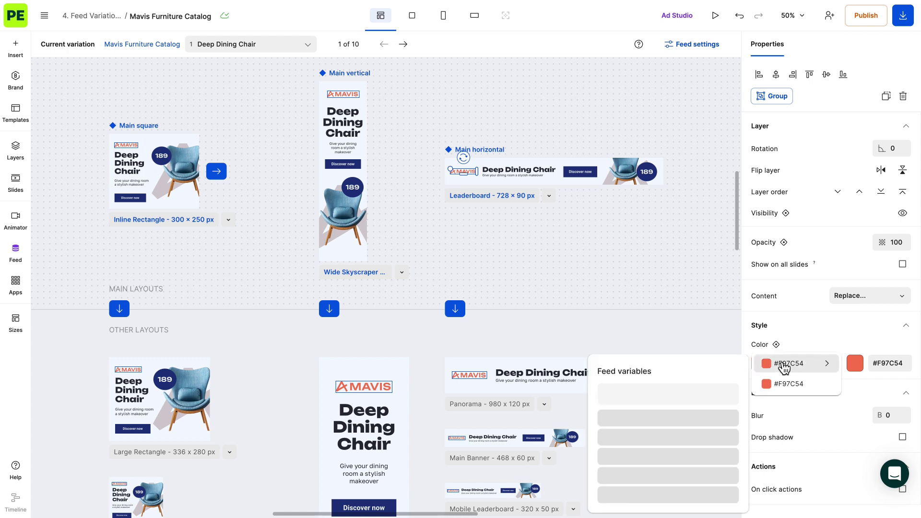
pyautogui.click(673, 434)
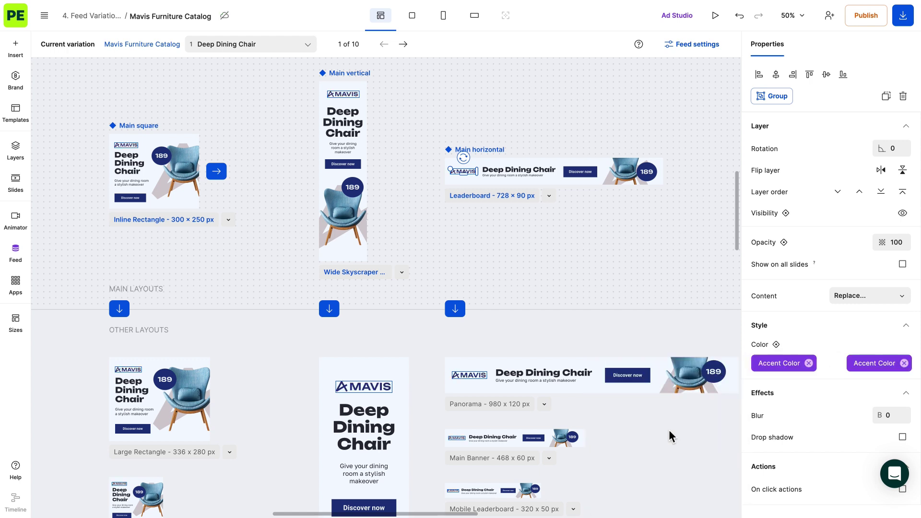
# - Add a '$' before the Price value and make it superscript
pyautogui.click(715, 368)
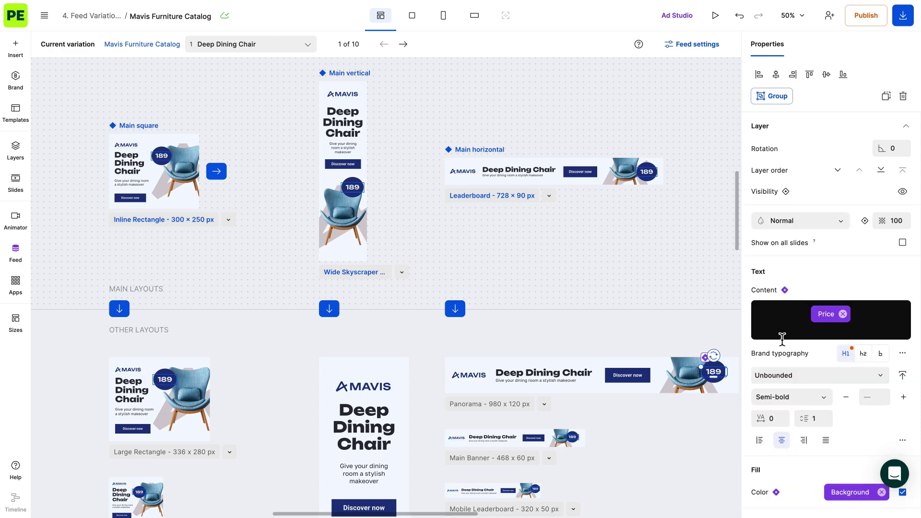
pyautogui.click(799, 322)
pyautogui.write('$')
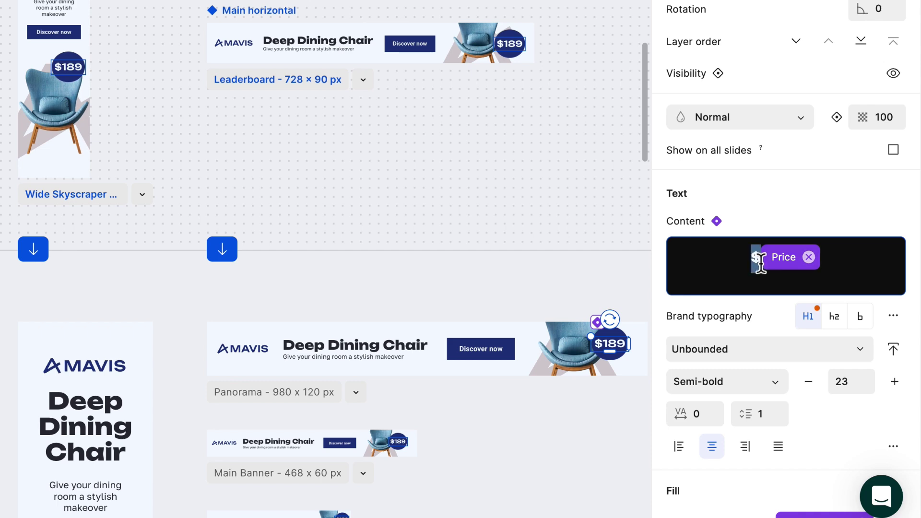
pyautogui.doubleClick(755, 257)
pyautogui.click(893, 446)
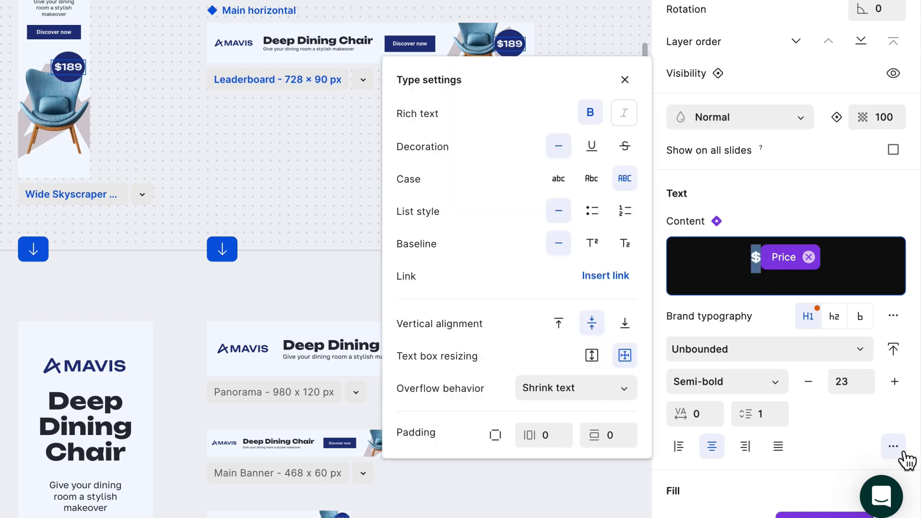
pyautogui.click(592, 243)
pyautogui.click(625, 79)
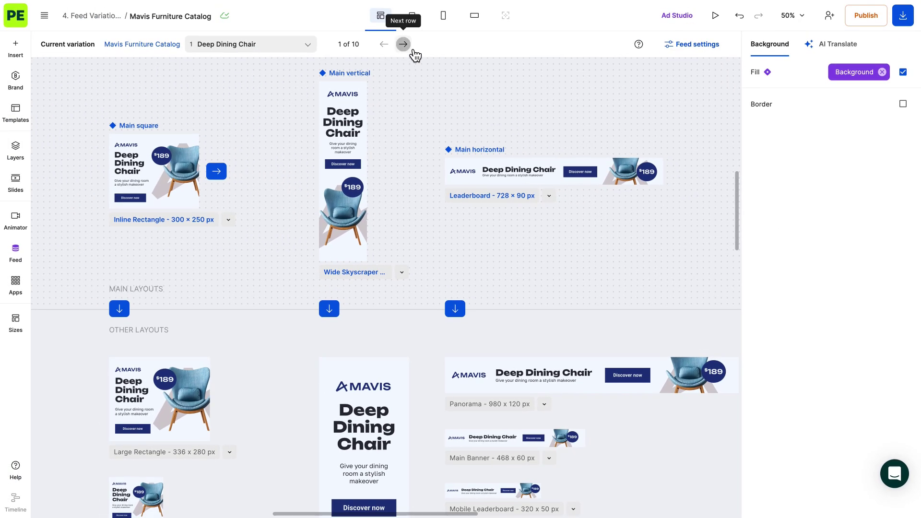
# - Step through the feed rows to row 10 of 10, Red Rouge Chair
pyautogui.click(410, 48)
pyautogui.click(413, 53)
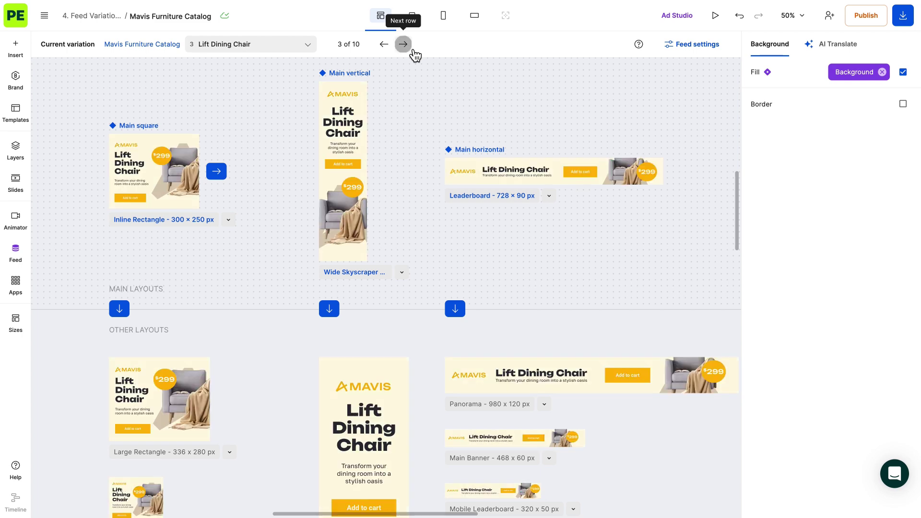
pyautogui.click(414, 53)
pyautogui.click(414, 53)
pyautogui.click(413, 53)
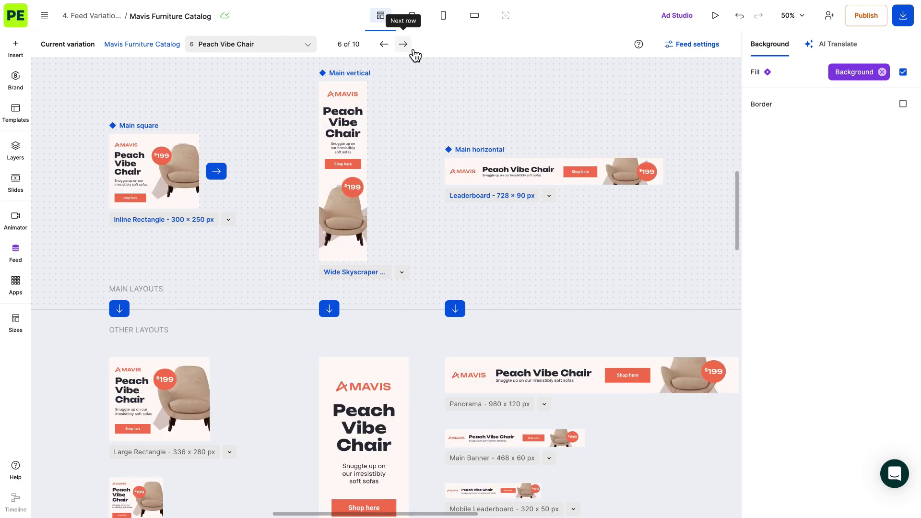
pyautogui.click(413, 53)
pyautogui.click(414, 53)
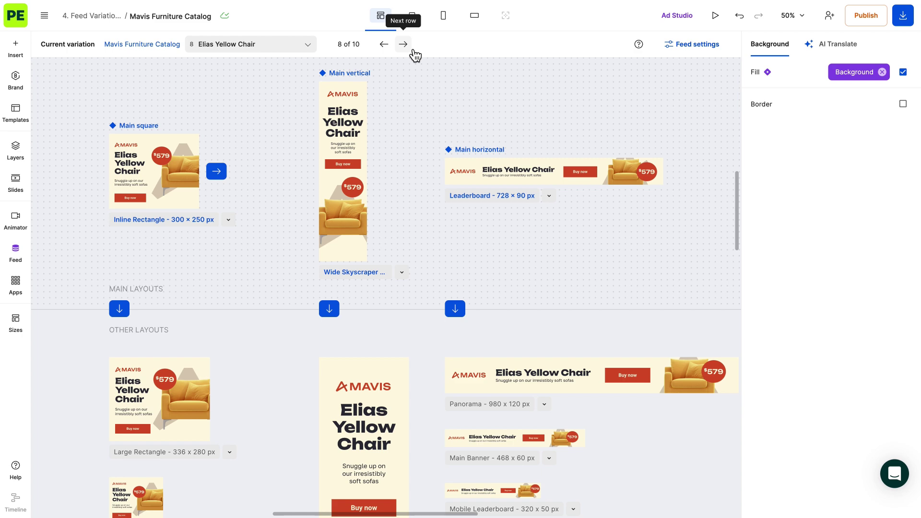
pyautogui.click(413, 53)
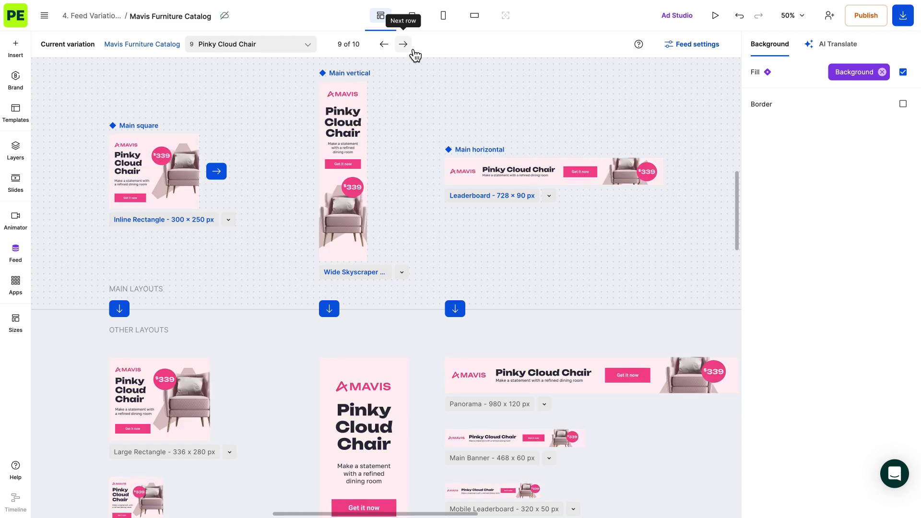
pyautogui.click(413, 51)
# - Edit the CTA text in the feed values, typing 'Buy now', and dismiss the autosync warning
pyautogui.click(354, 92)
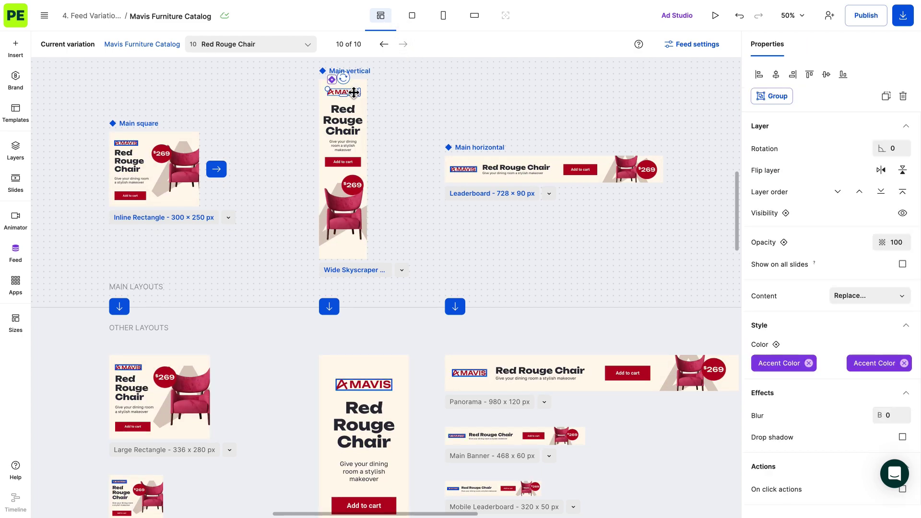
pyautogui.click(777, 366)
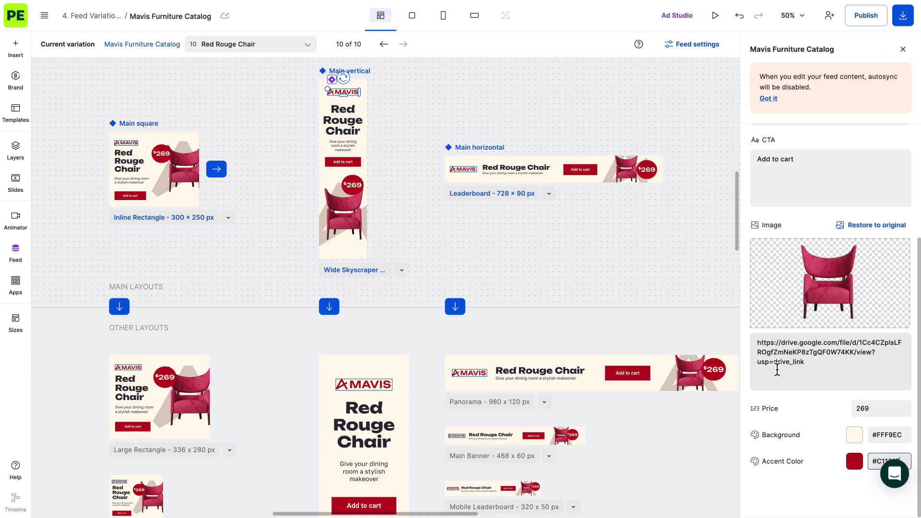
pyautogui.moveTo(796, 160); pyautogui.dragTo(780, 162)
pyautogui.write('Buy now')
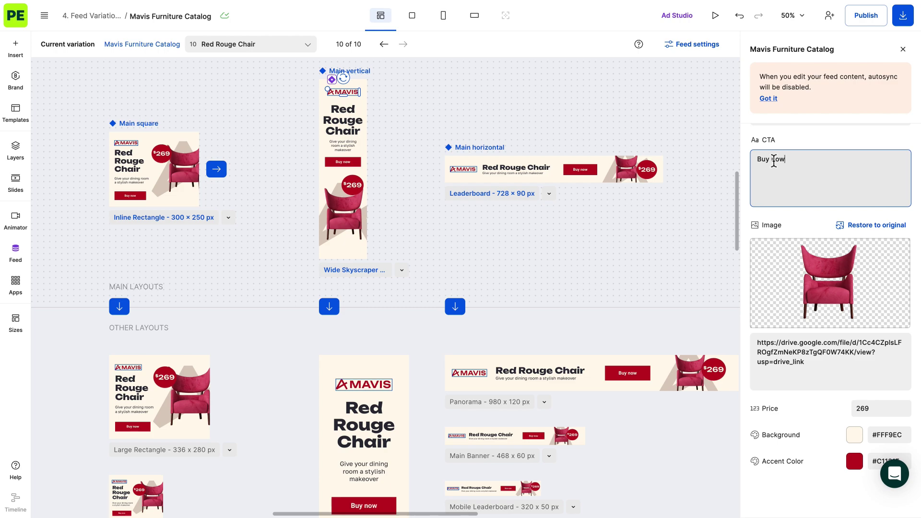
pyautogui.click(768, 99)
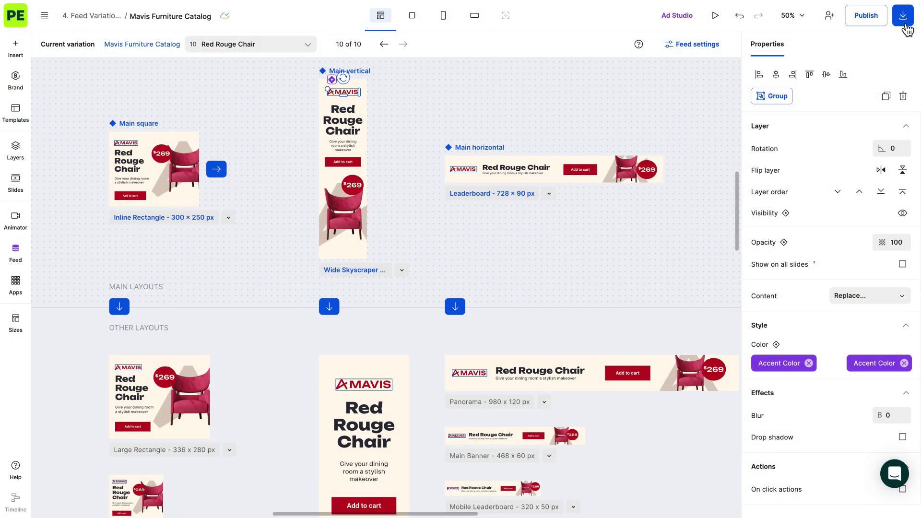
# - Add the feed's Headline to the download file names
pyautogui.click(905, 25)
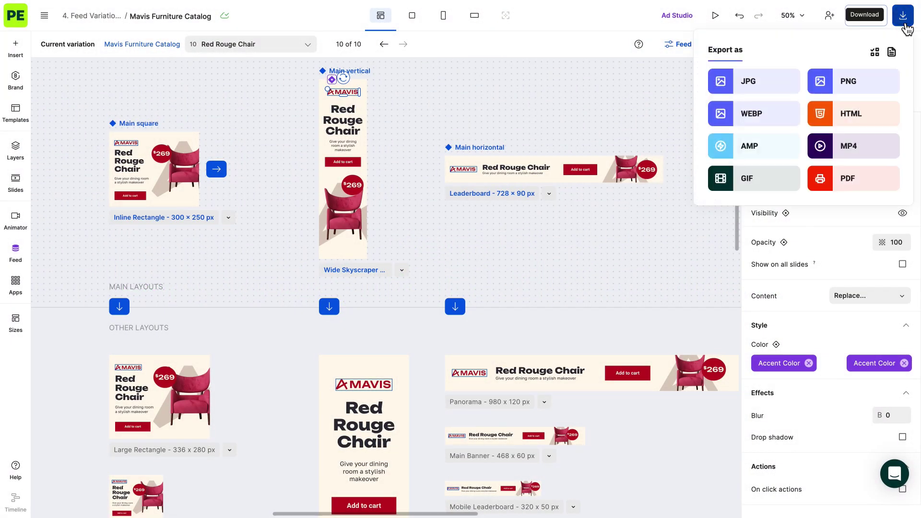
pyautogui.click(893, 54)
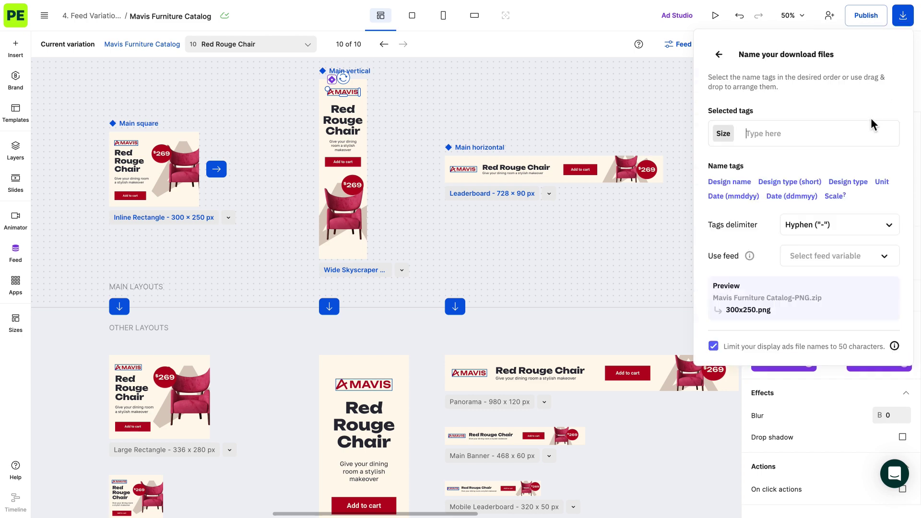
pyautogui.click(835, 254)
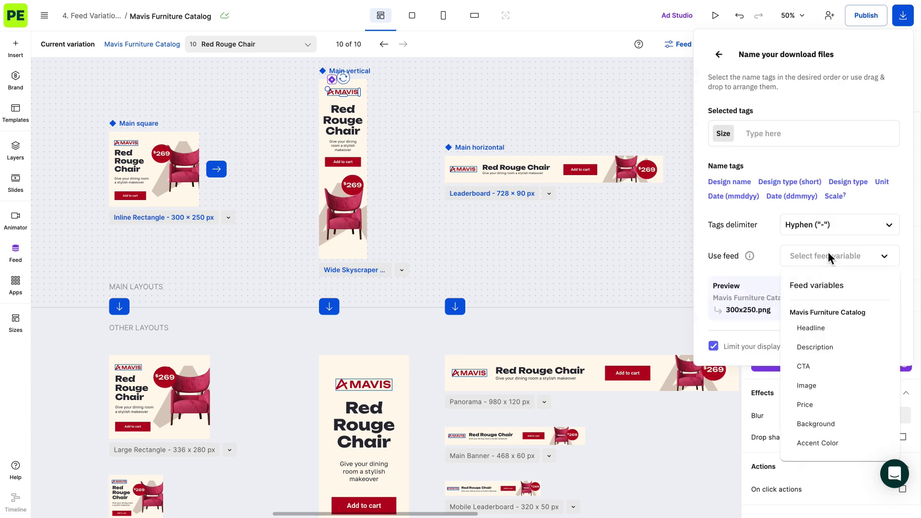
pyautogui.click(823, 332)
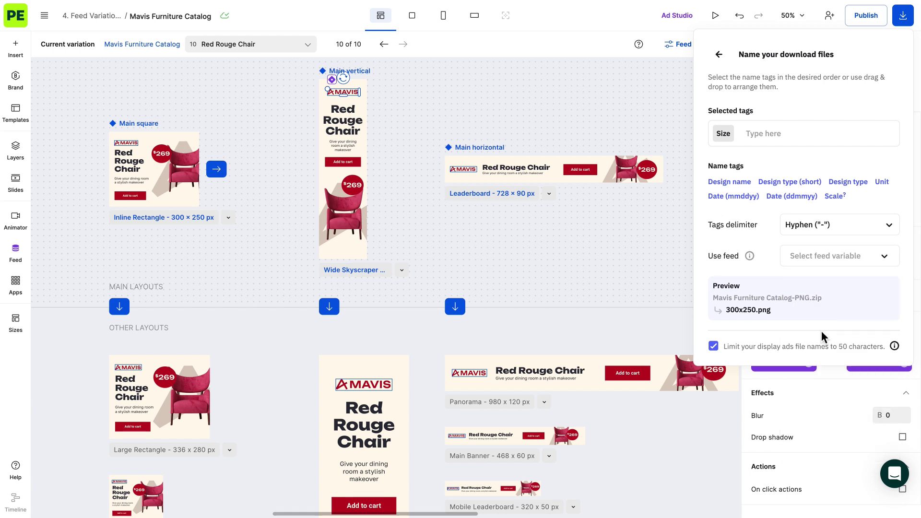
pyautogui.click(718, 54)
# - Download the ads as HTML for all feed rows 1-10
pyautogui.click(830, 109)
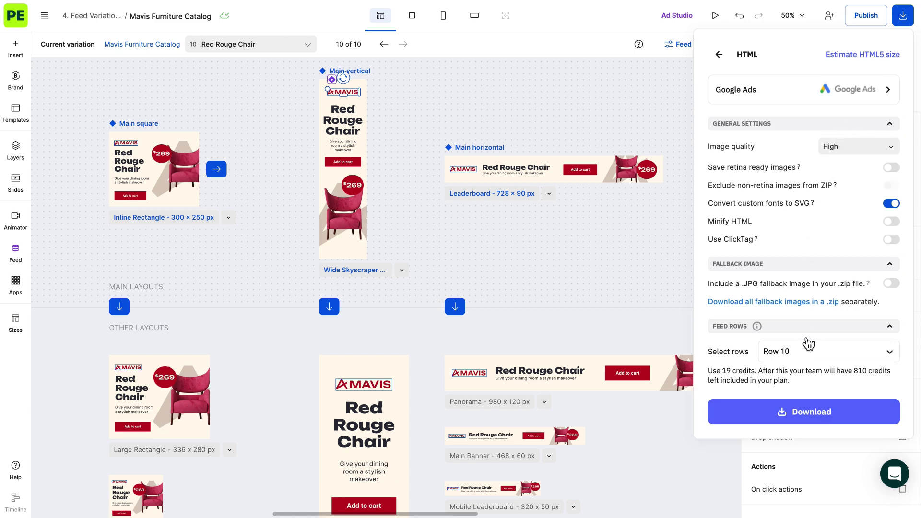
pyautogui.click(802, 352)
pyautogui.click(735, 128)
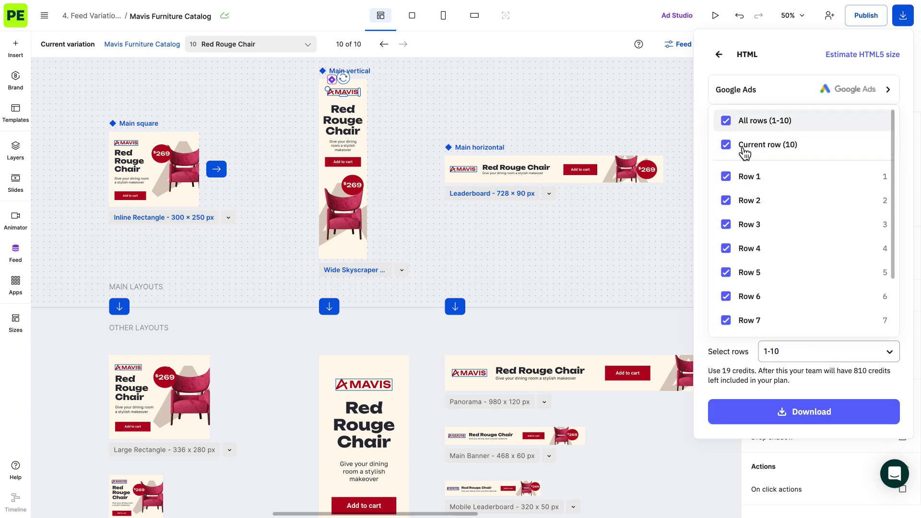
pyautogui.click(745, 341)
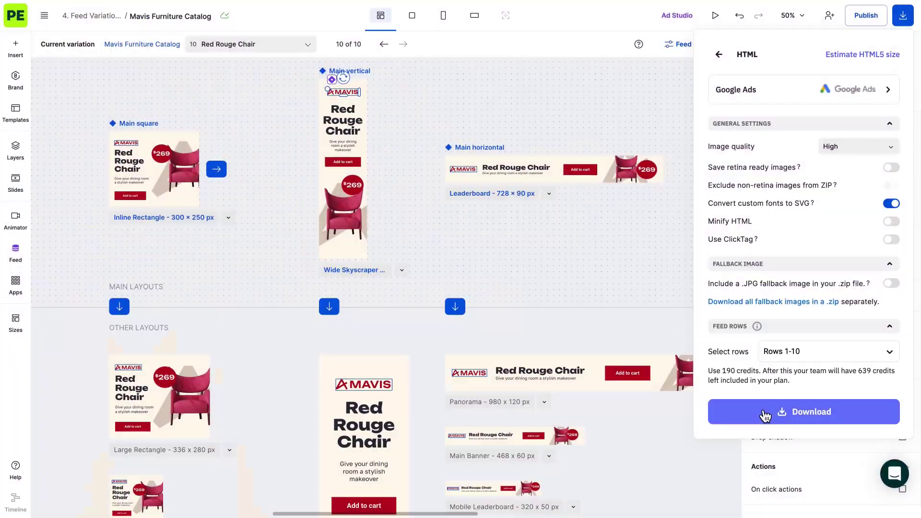
pyautogui.click(765, 416)
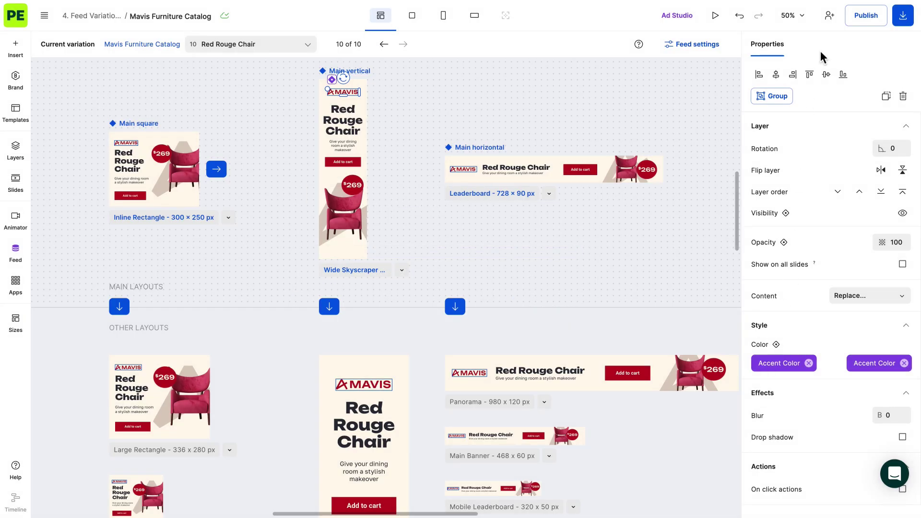
# - Enable ad serving for the design and highlight the feedRow setting in the Google Ads tag
pyautogui.click(857, 27)
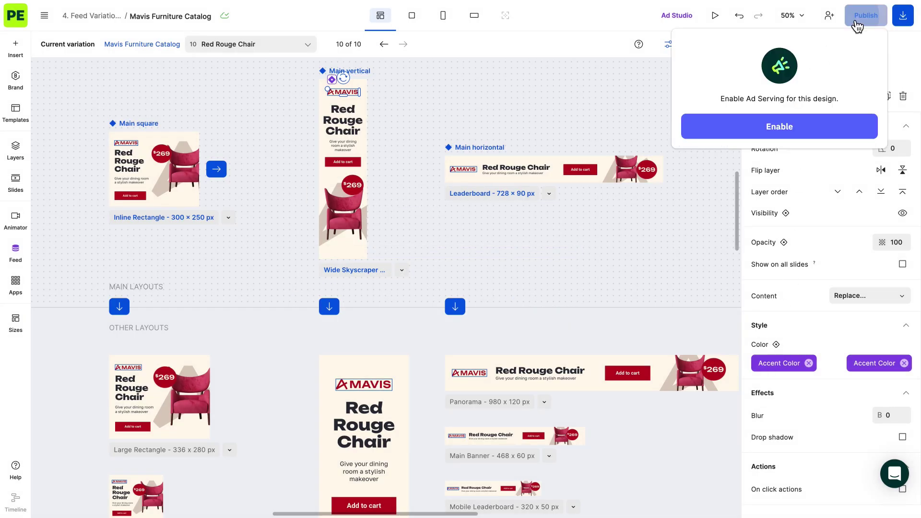
pyautogui.click(790, 123)
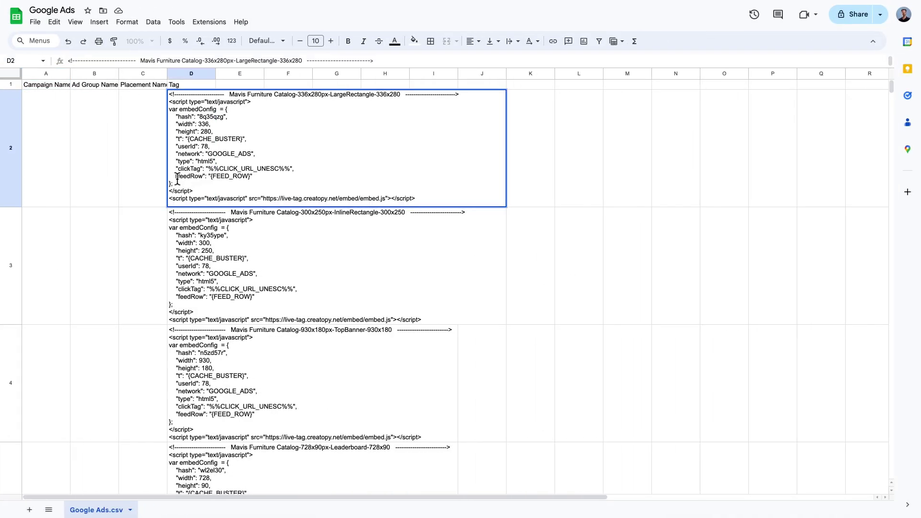
pyautogui.moveTo(177, 180); pyautogui.dragTo(254, 176)
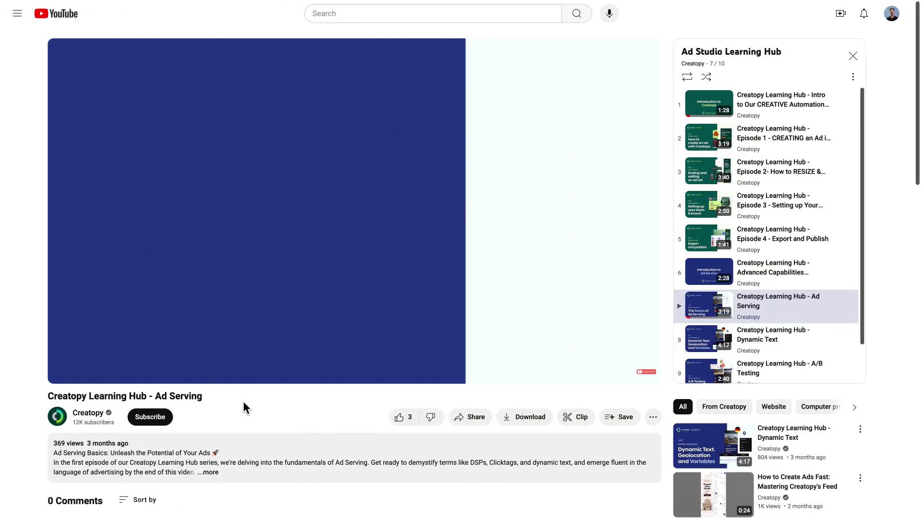
# - Like the Ad Serving video, bringing it to 4 likes, and subscribe to the Creatopy channel
pyautogui.click(405, 418)
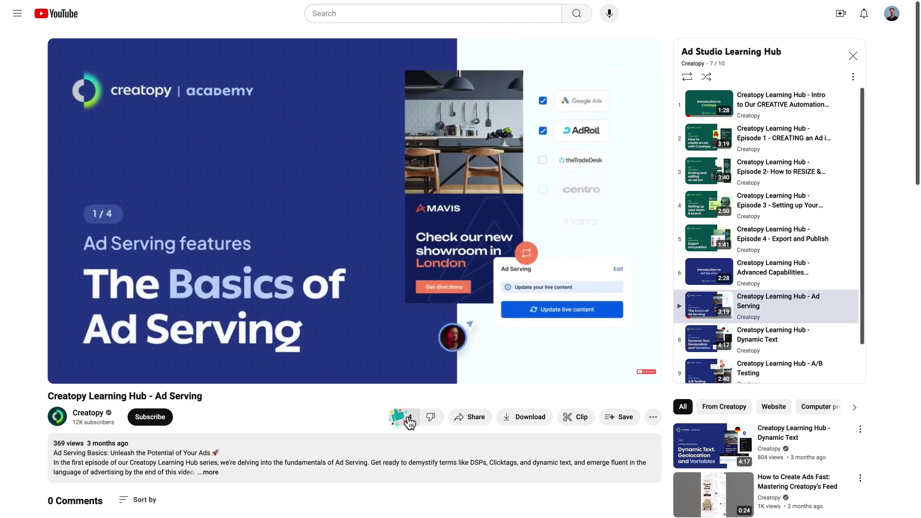
pyautogui.click(163, 418)
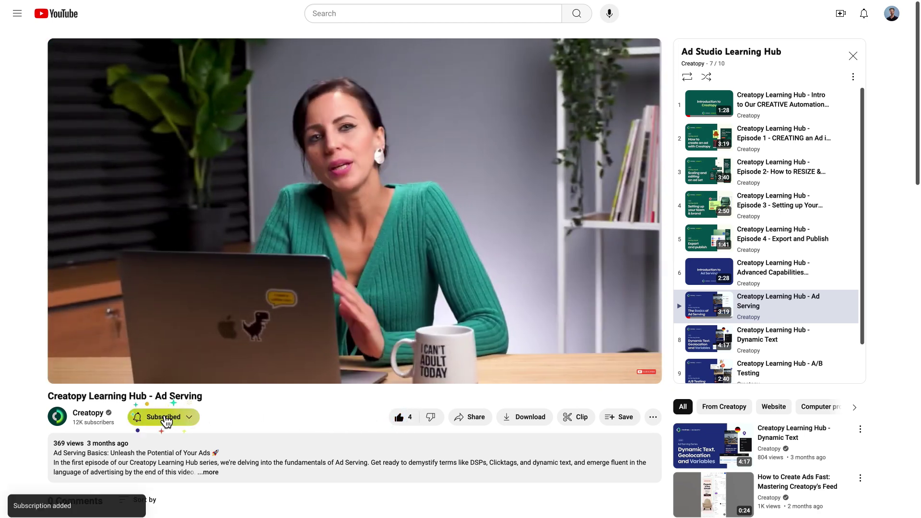